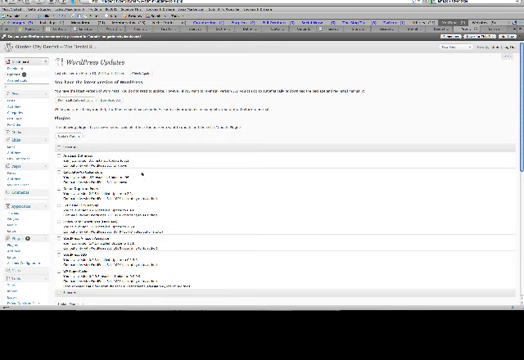
scroll(108, 118, down, 1)
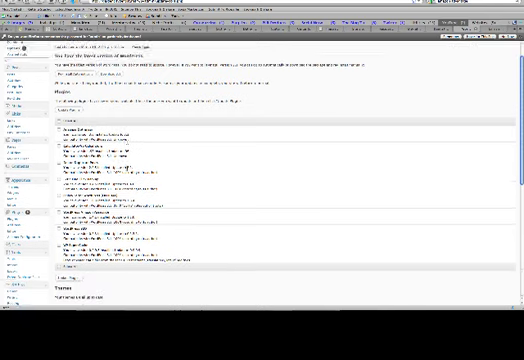
scroll(108, 118, down, 2)
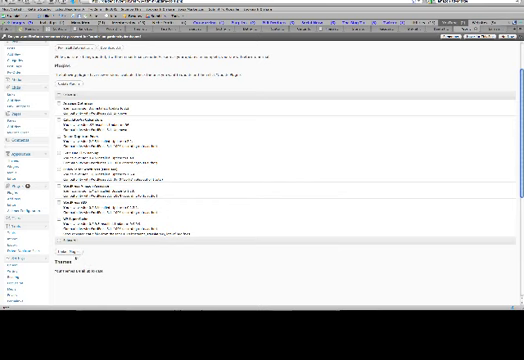
scroll(125, 186, up, 2)
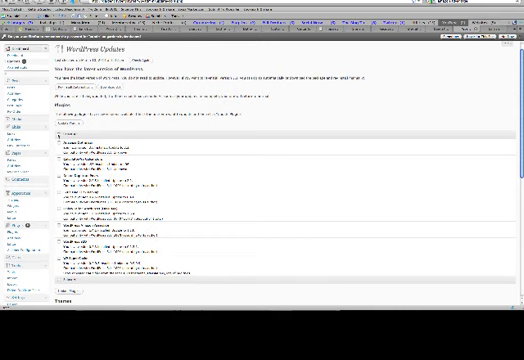
Select every plugin awaiting an update on the Plugins page
click(59, 134)
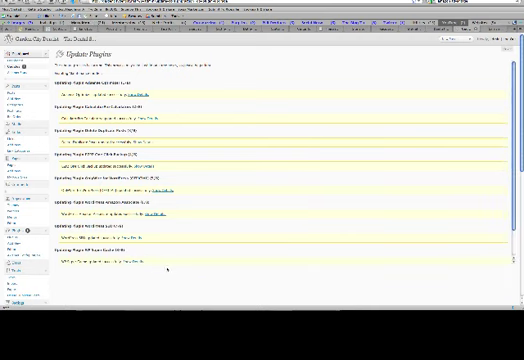
scroll(185, 260, down, 2)
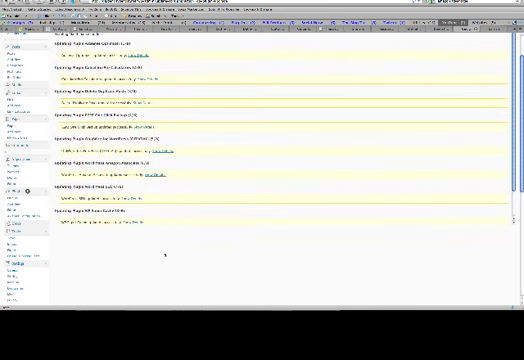
scroll(165, 255, up, 1)
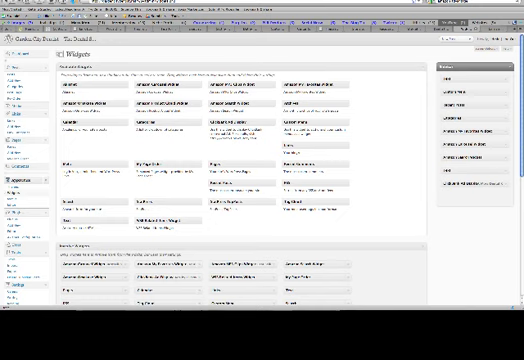
Preview the red Call Today! announcement in KomPozer, then copy its full HTML source
click(178, 290)
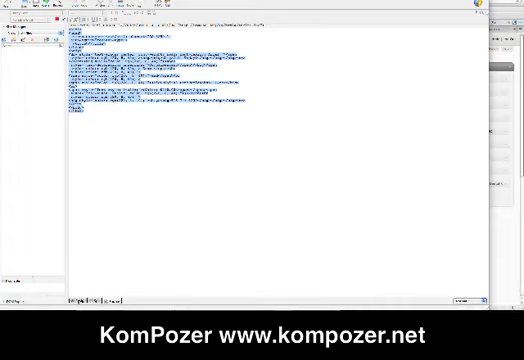
click(76, 300)
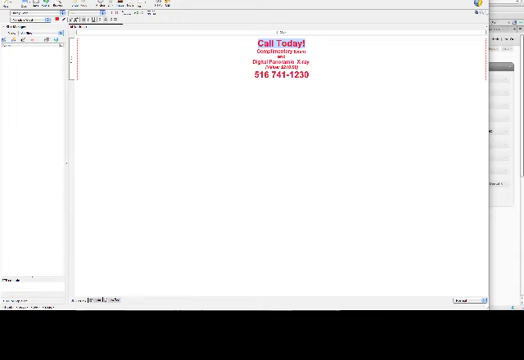
key(ctrl+Page_Down)
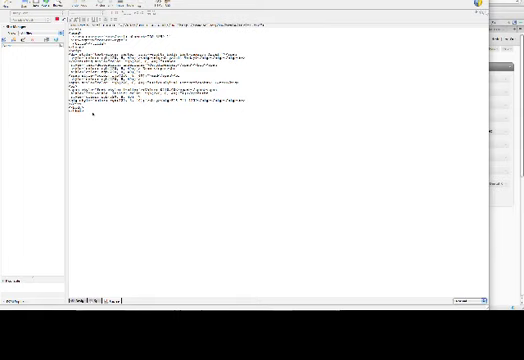
mouse_move(92, 112)
mouse_down()
mouse_move(68, 63)
mouse_move(68, 32)
mouse_up()
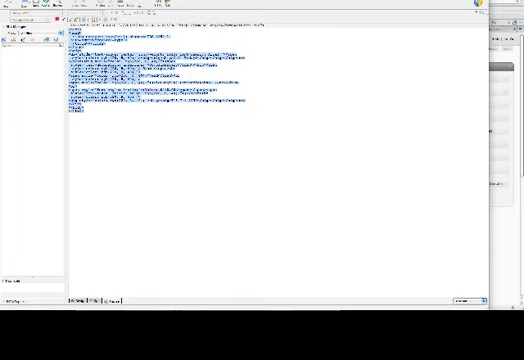
right_click(89, 56)
click(105, 82)
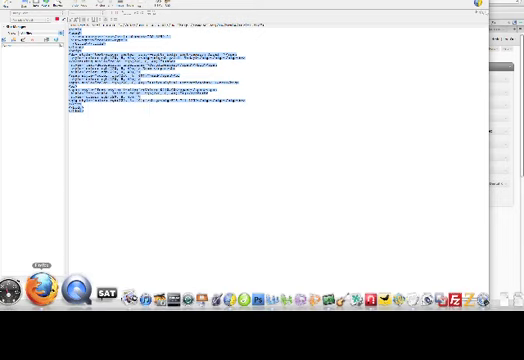
Place a Text widget at the top of the sidebar and paste the Call Today! HTML into it
click(41, 290)
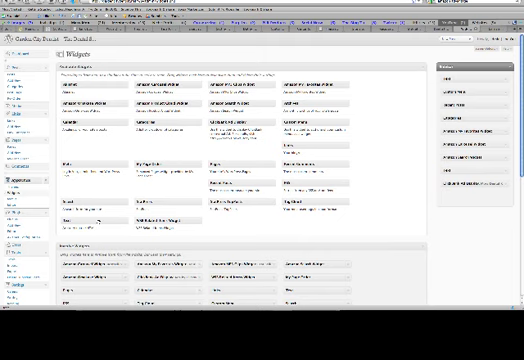
drag(68, 220, 476, 75)
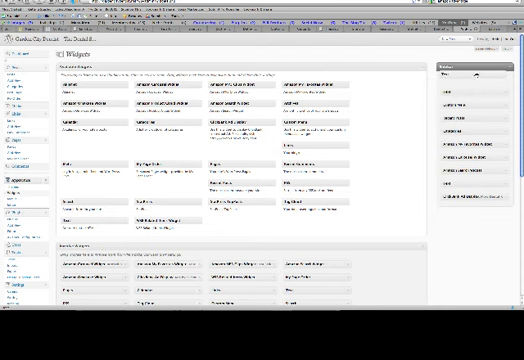
click(478, 78)
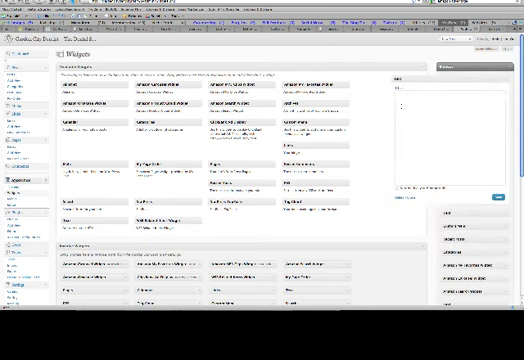
right_click(401, 107)
click(414, 128)
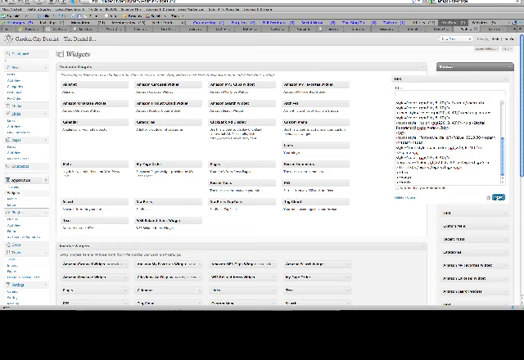
key(ctrl+v)
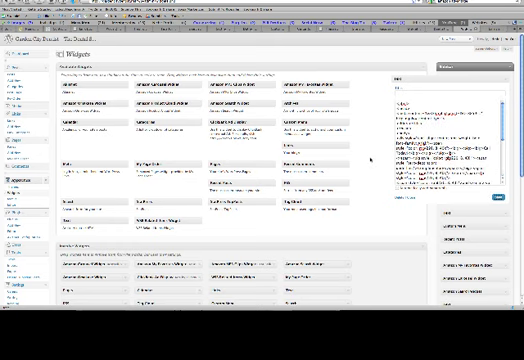
Reload the Garden City Dentist front page to see the new sidebar widget, then return to KomPozer
click(234, 16)
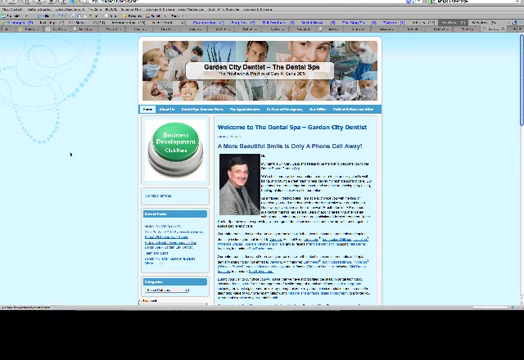
key(ctrl+r)
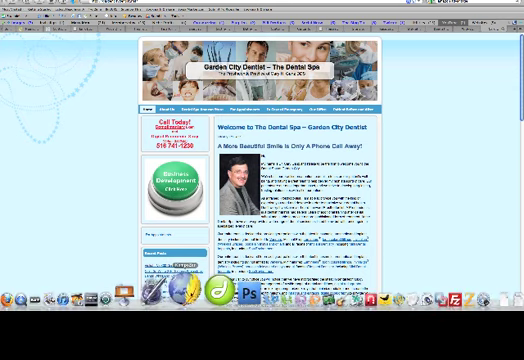
click(185, 291)
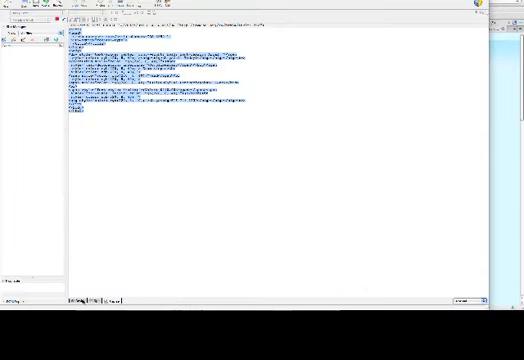
Paste the woman's photo over the Call Today! heading graphic in the page layout
click(90, 298)
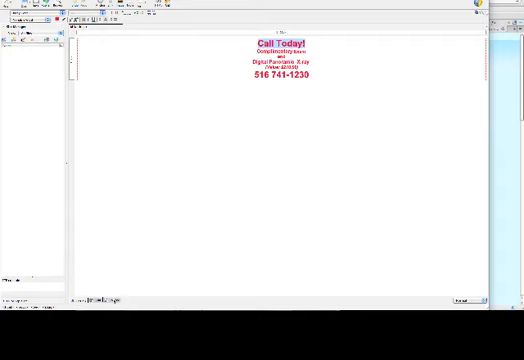
click(78, 300)
click(110, 300)
key(ctrl+v)
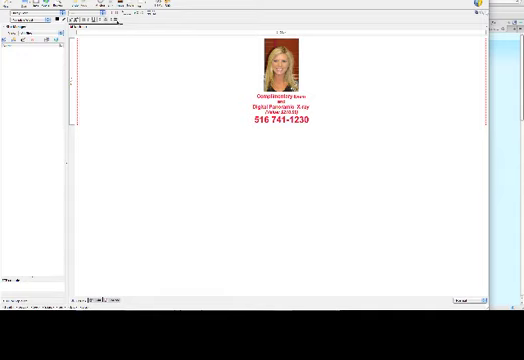
click(84, 2)
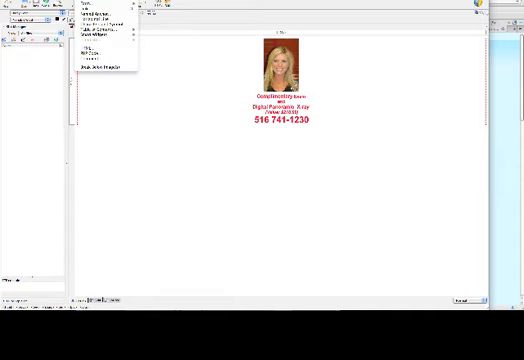
click(170, 64)
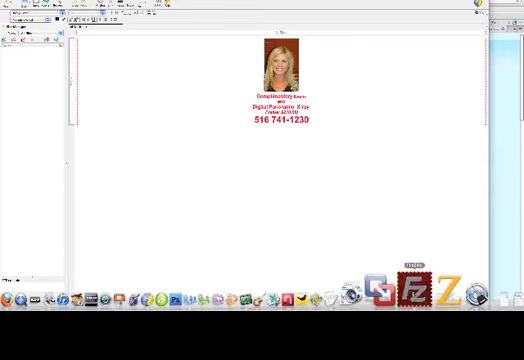
click(415, 290)
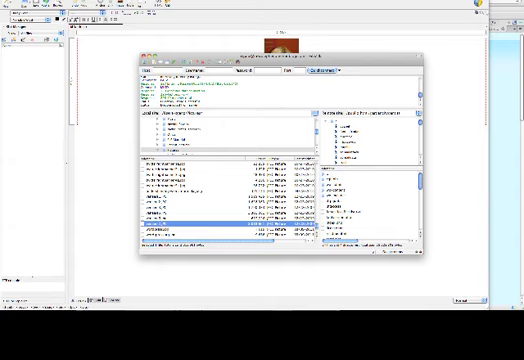
click(151, 56)
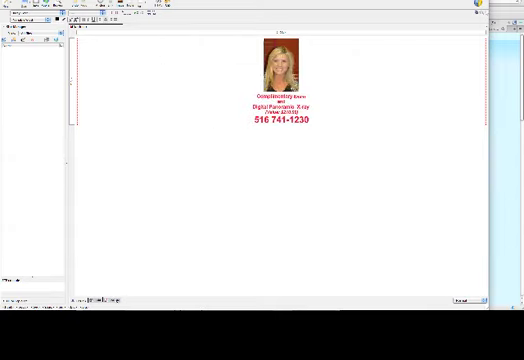
Copy the full HTML source of the photo-and-contact-text page in KomPozer
click(112, 300)
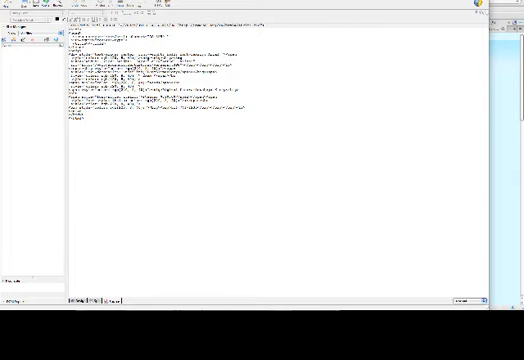
click(100, 300)
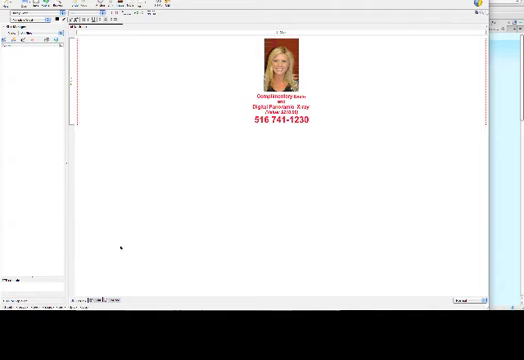
key(ctrl+grave)
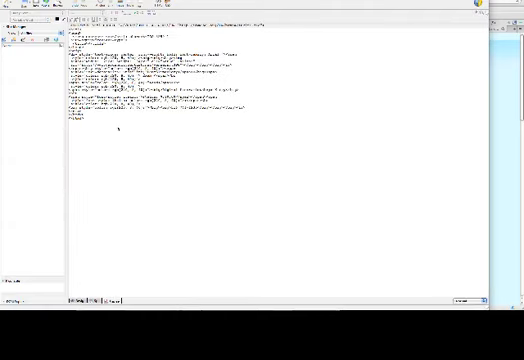
mouse_move(84, 118)
mouse_down()
mouse_move(68, 53)
mouse_move(70, 35)
mouse_up()
right_click(88, 63)
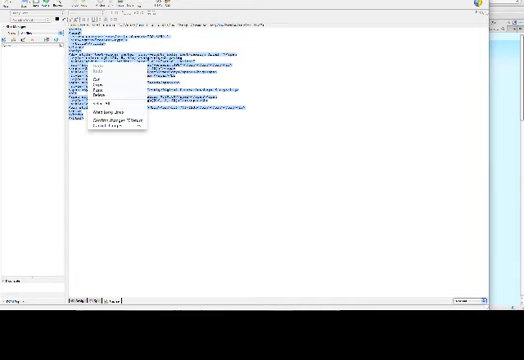
click(100, 84)
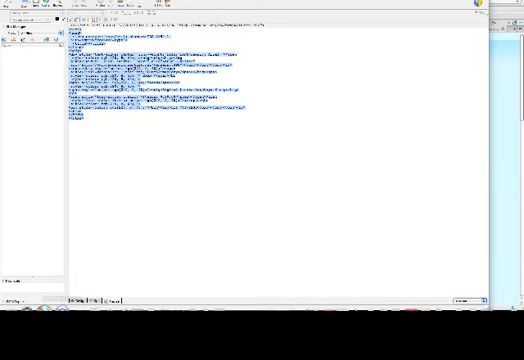
Clear the sidebar Text widget, paste the new HTML, save it, and switch to the live site
click(41, 287)
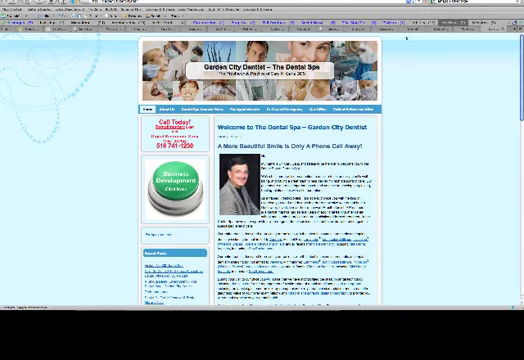
click(464, 22)
right_click(420, 144)
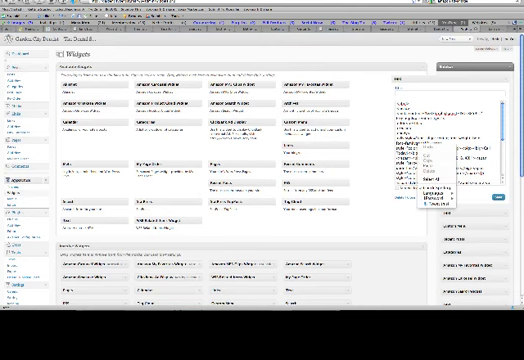
click(430, 179)
key(BackSpace)
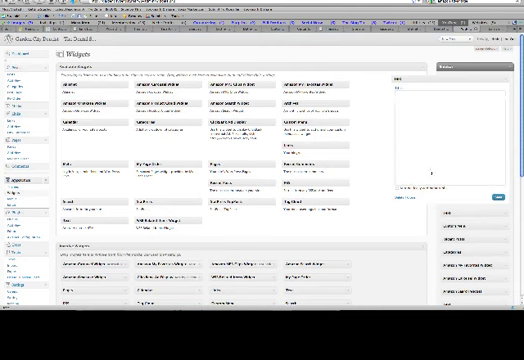
right_click(413, 127)
click(428, 149)
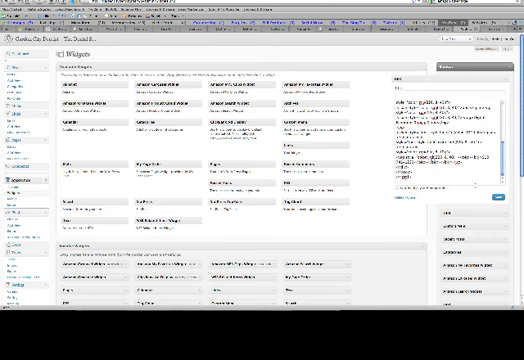
click(498, 198)
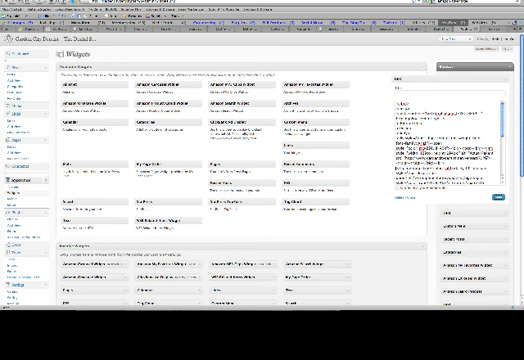
key(ctrl+Tab)
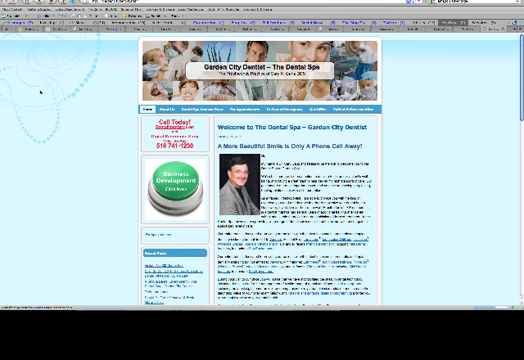
Reload the Garden City Dentist homepage to show the photo above the red contact text
key(ctrl+r)
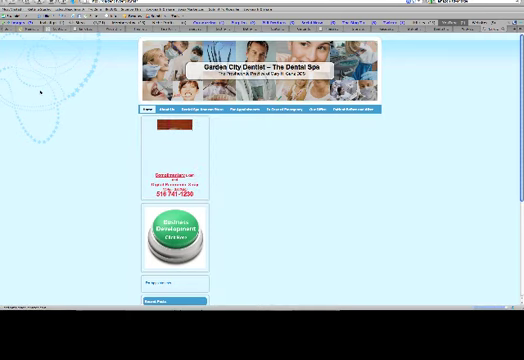